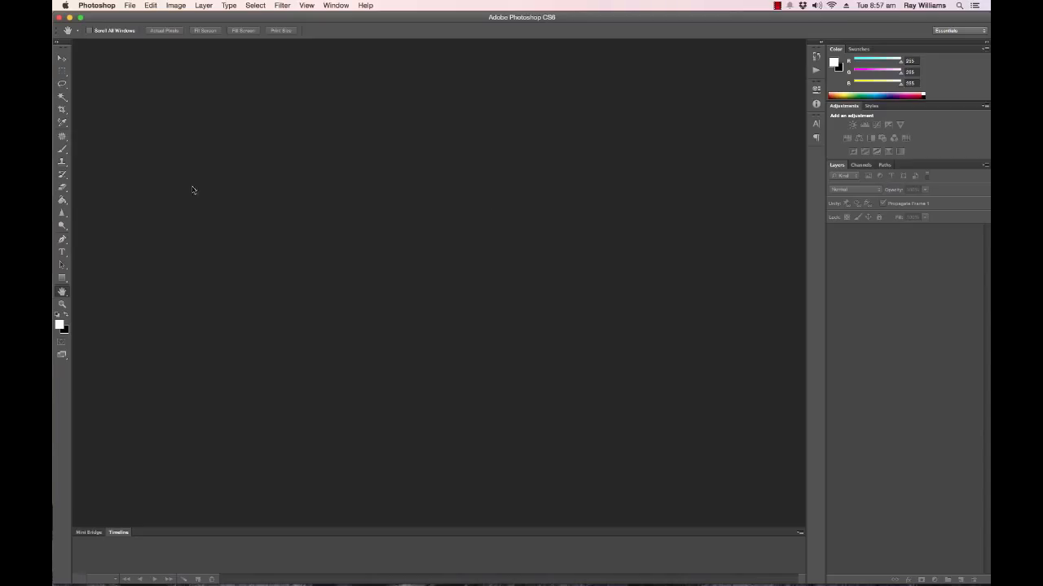
# Step: Open WoyWoy.jpg and duplicate its Background layer
pyautogui.press('super+o')
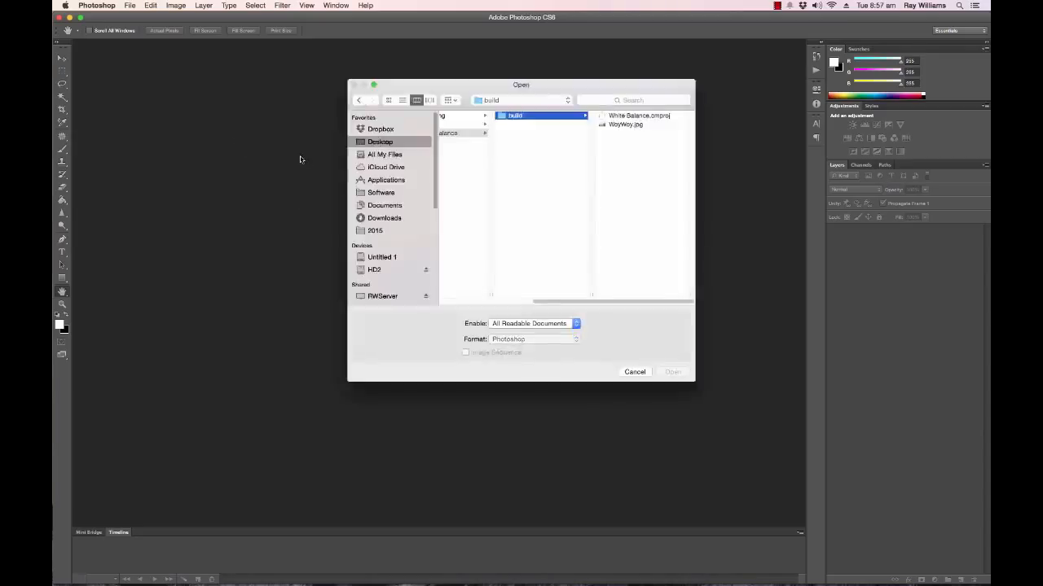
pyautogui.click(626, 125)
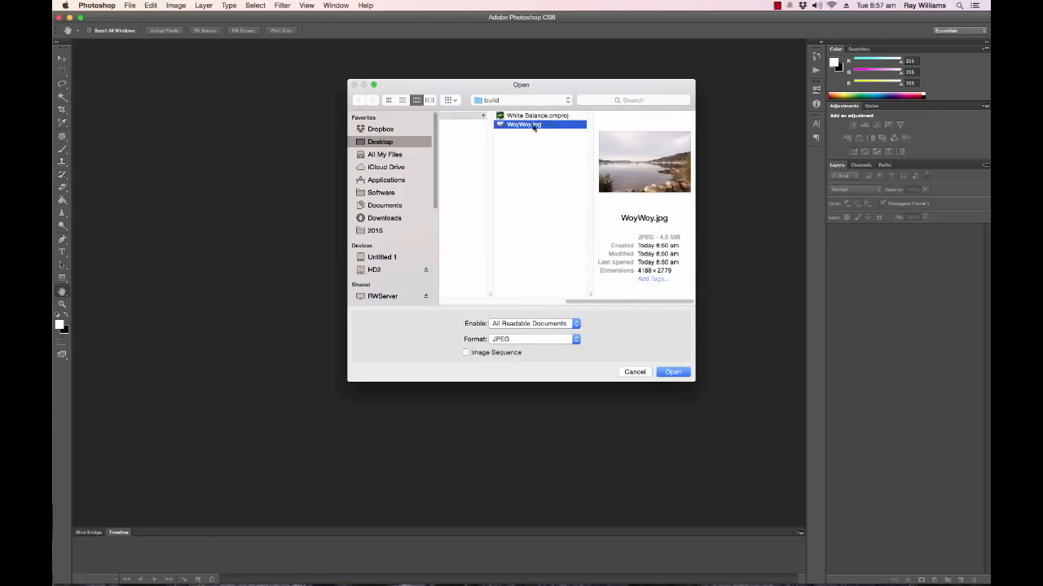
pyautogui.press('Return')
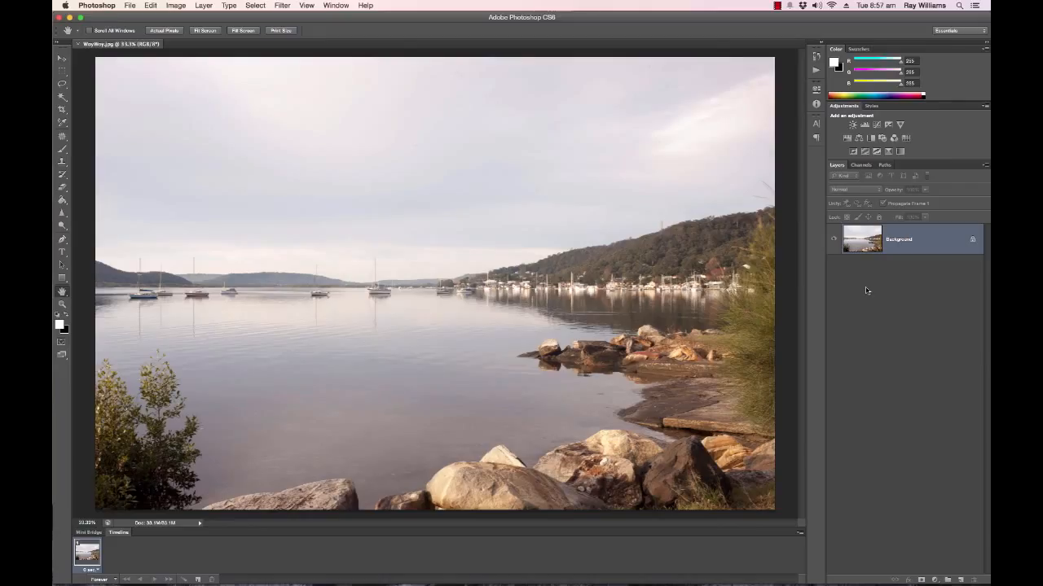
pyautogui.press('super+j')
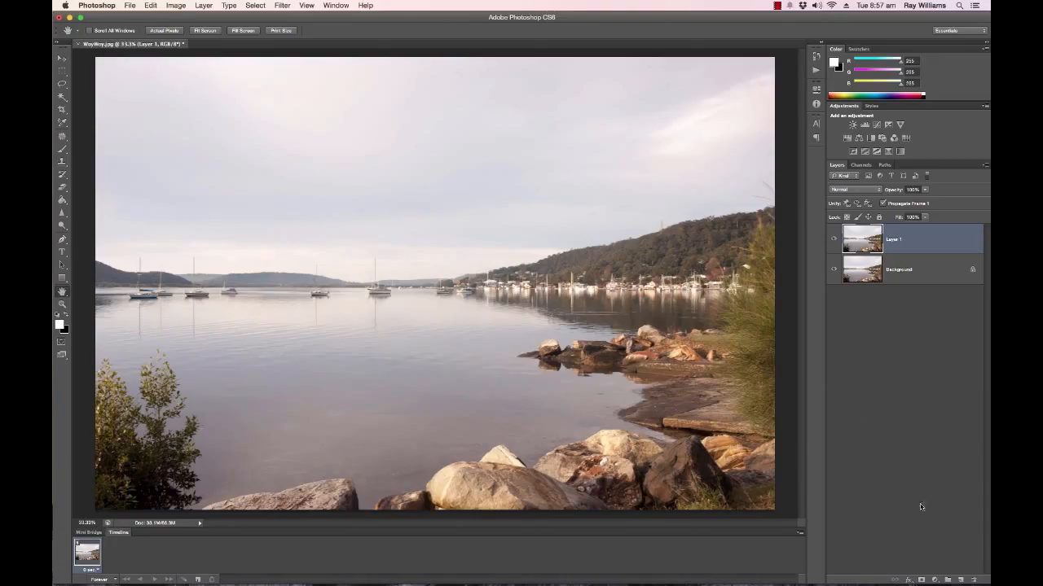
# Step: Add a Threshold adjustment layer above Layer 1 and lower its level until only the darkest pixels stay black
pyautogui.click(935, 580)
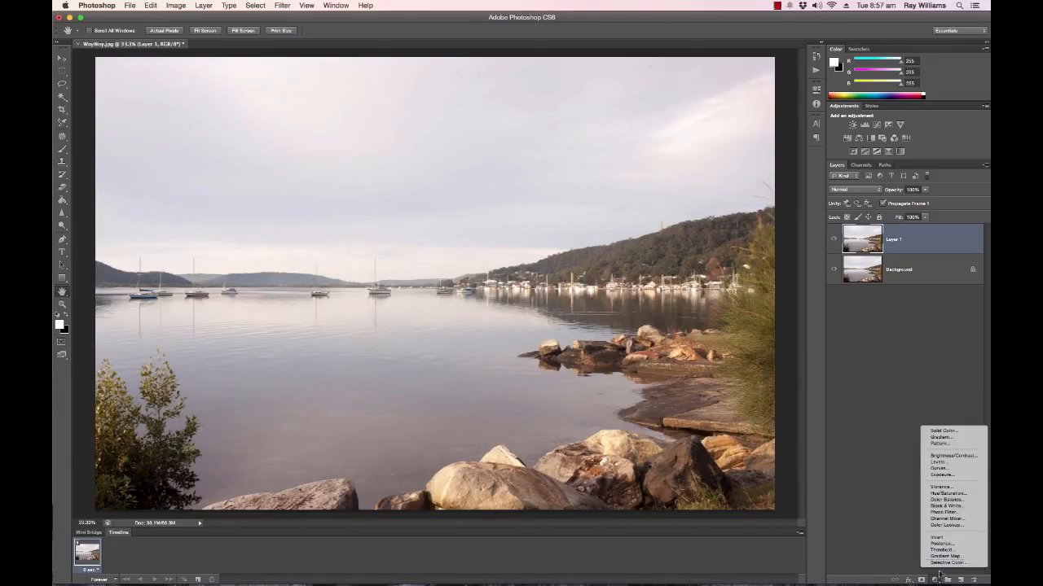
pyautogui.click(941, 551)
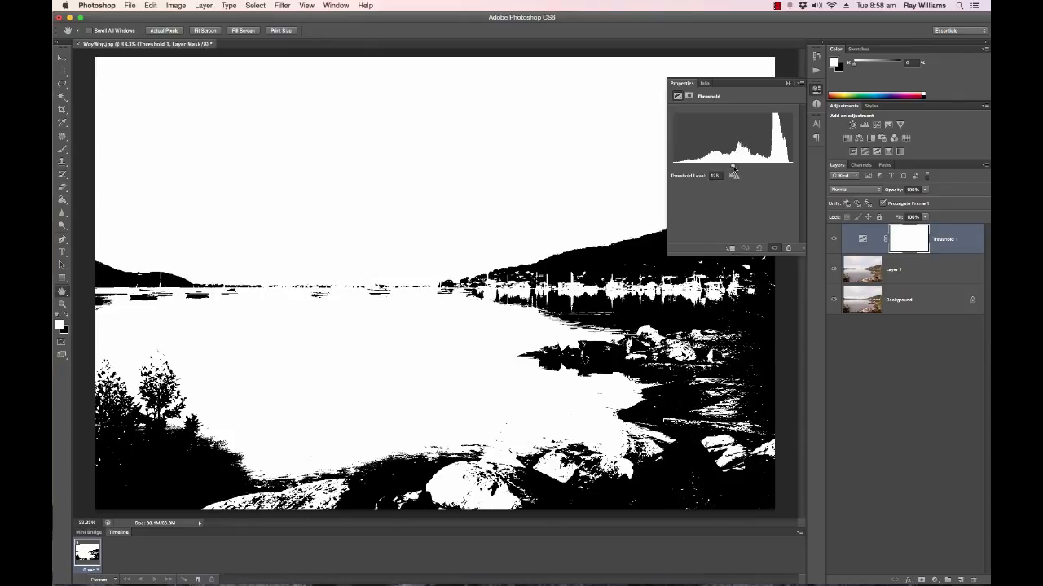
pyautogui.moveTo(733, 168); pyautogui.dragTo(673, 168)
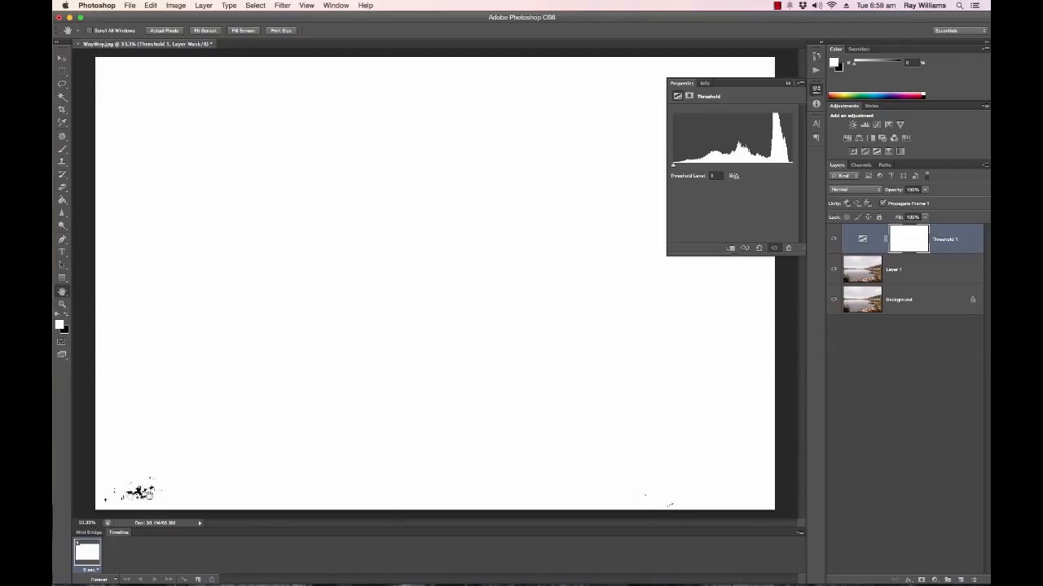
# Step: Place a Color Sampler point in the black patch near the photo's lower-left corner to mark the darkest area
pyautogui.click(62, 304)
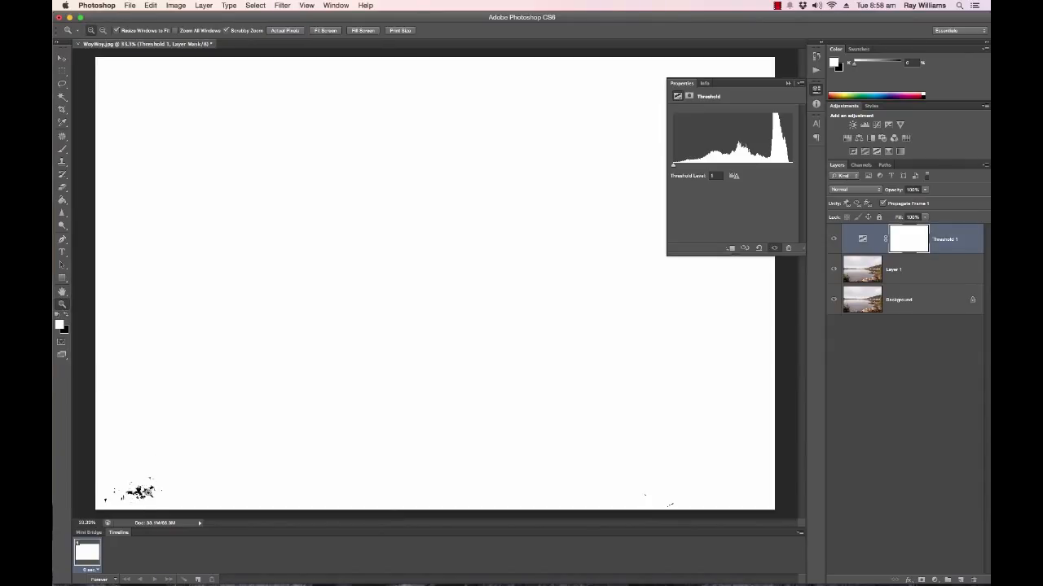
pyautogui.click(139, 492)
pyautogui.moveTo(135, 490); pyautogui.dragTo(135, 489)
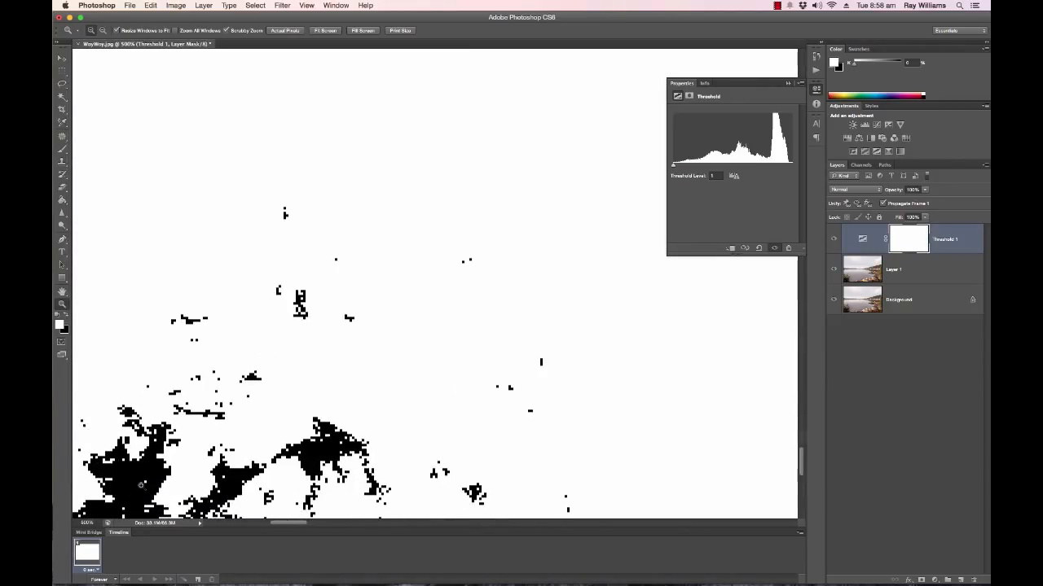
pyautogui.moveTo(150, 480); pyautogui.dragTo(197, 425)
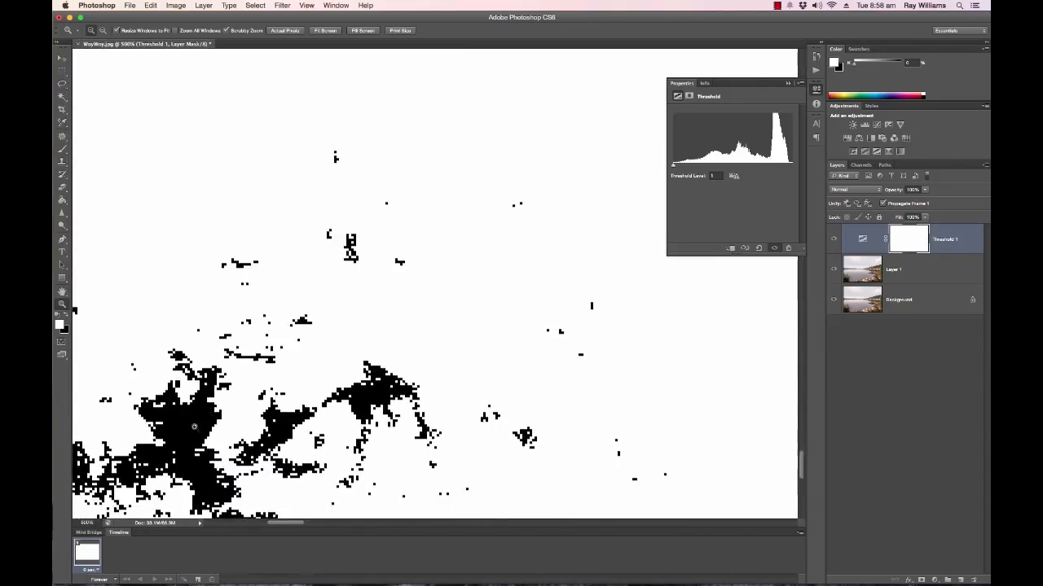
pyautogui.click(65, 124)
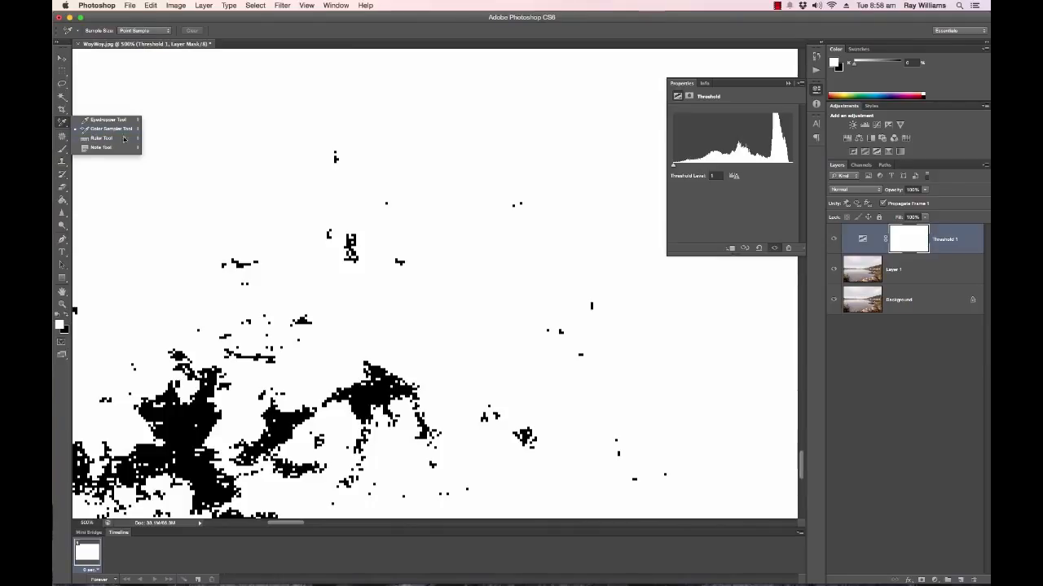
pyautogui.click(107, 128)
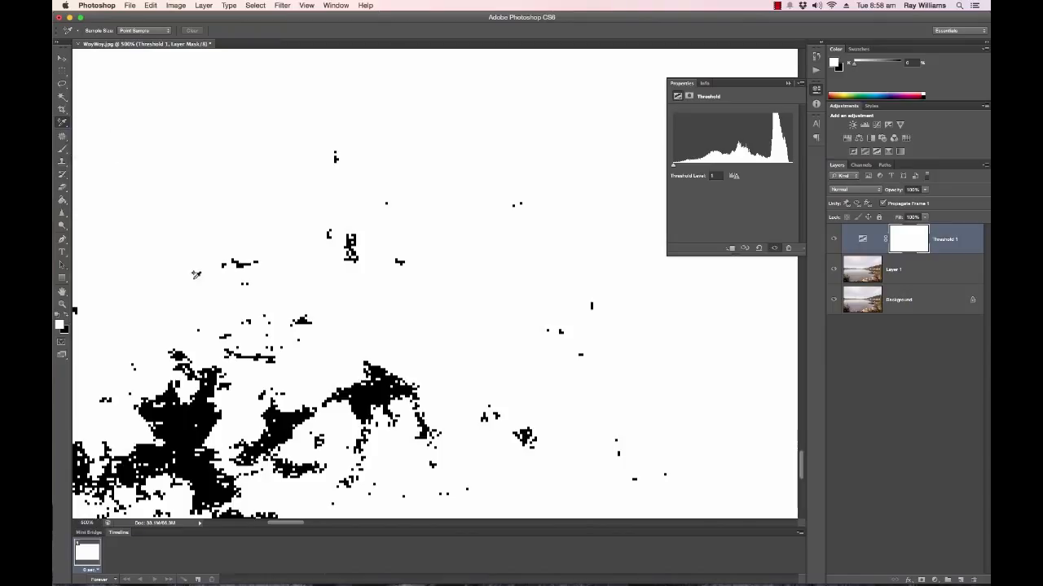
pyautogui.click(185, 424)
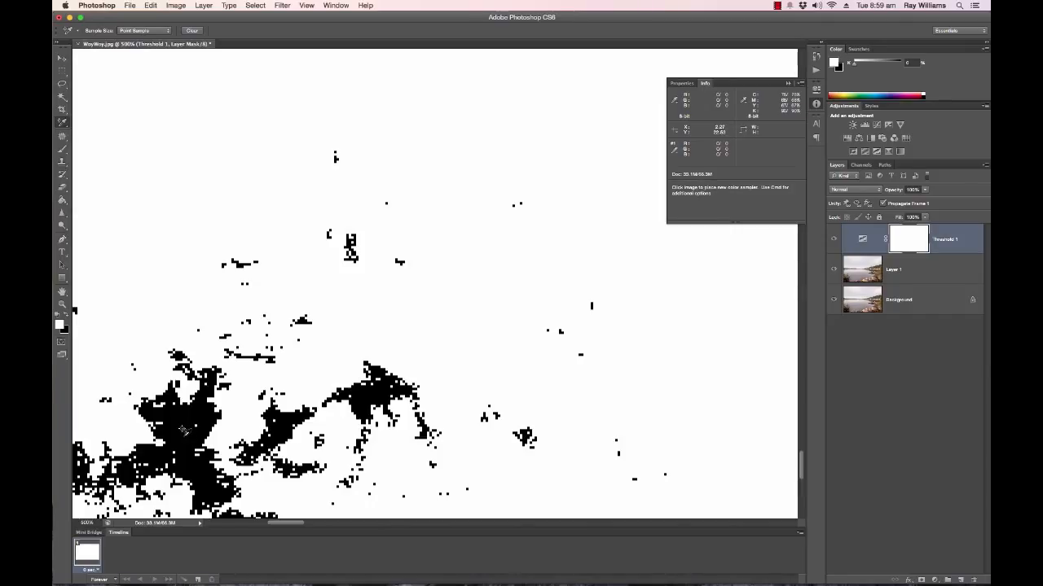
pyautogui.click(681, 84)
pyautogui.click(705, 84)
pyautogui.click(682, 84)
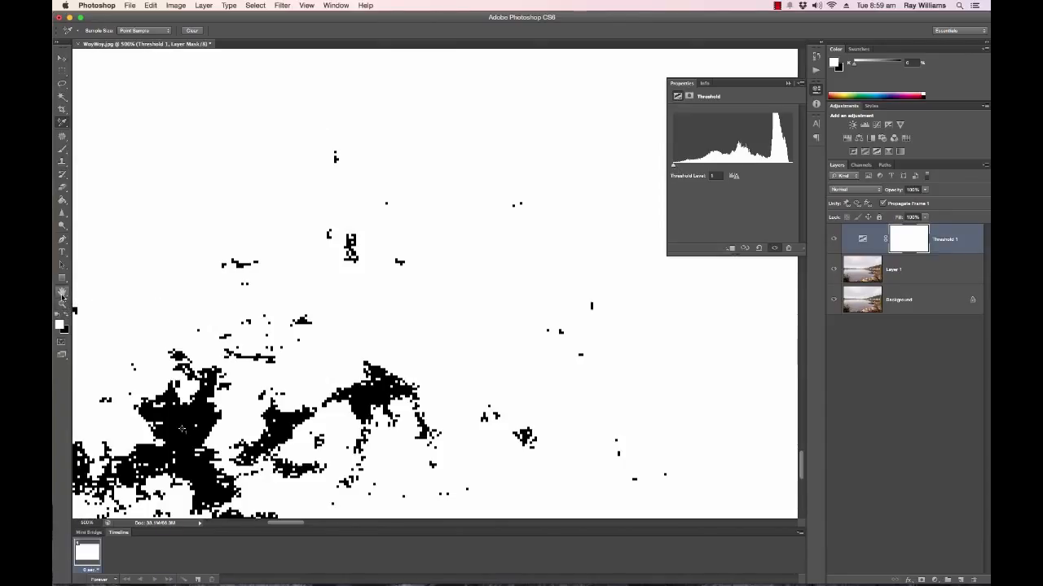
# Step: Fit the whole photo in view and raise the Threshold level until only the brightest pixels stay white
pyautogui.click(63, 292)
pyautogui.doubleClick(63, 292)
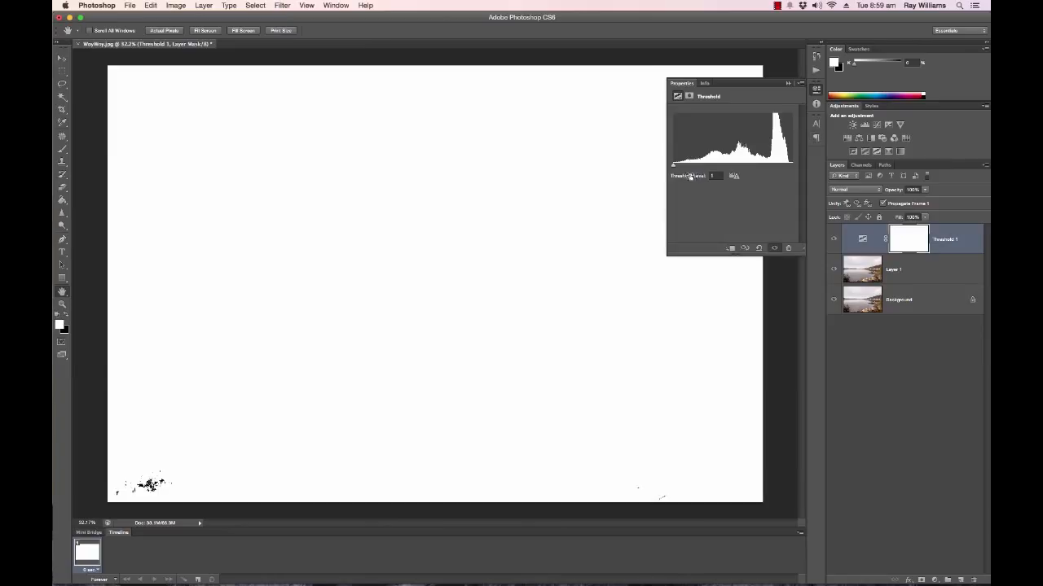
pyautogui.moveTo(673, 167); pyautogui.dragTo(788, 166)
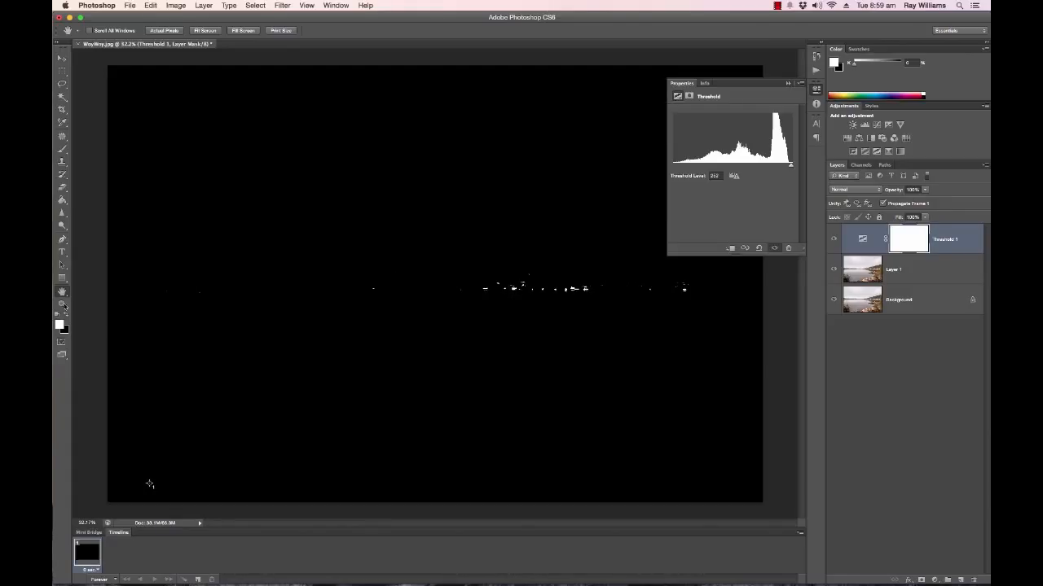
# Step: Place a second Color Sampler point in the largest white patch along the waterfront to mark the brightest area
pyautogui.press('z')
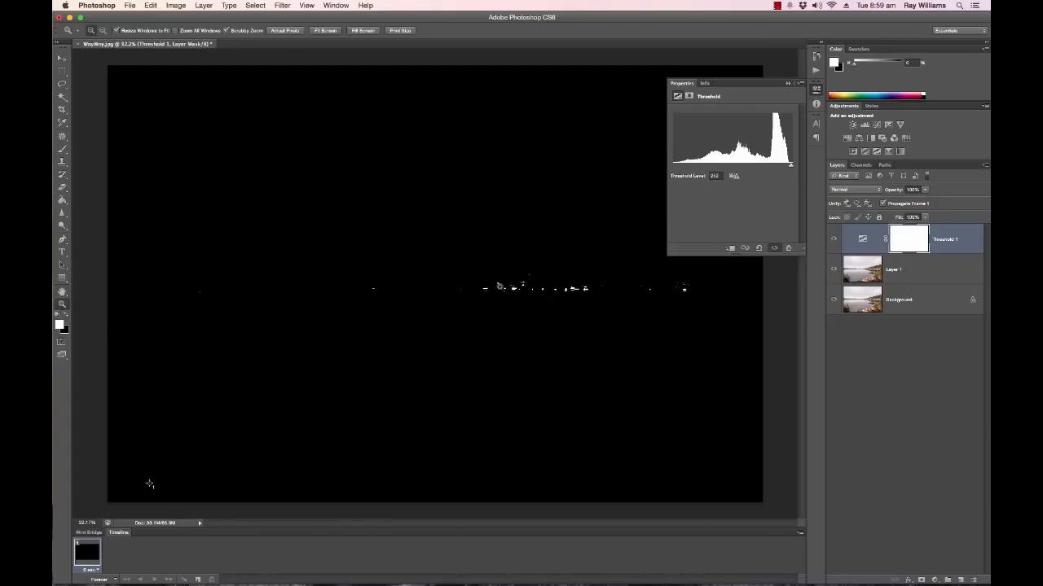
pyautogui.click(509, 285)
pyautogui.click(525, 293)
pyautogui.click(526, 293)
pyautogui.click(516, 294)
pyautogui.click(511, 295)
pyautogui.click(470, 310)
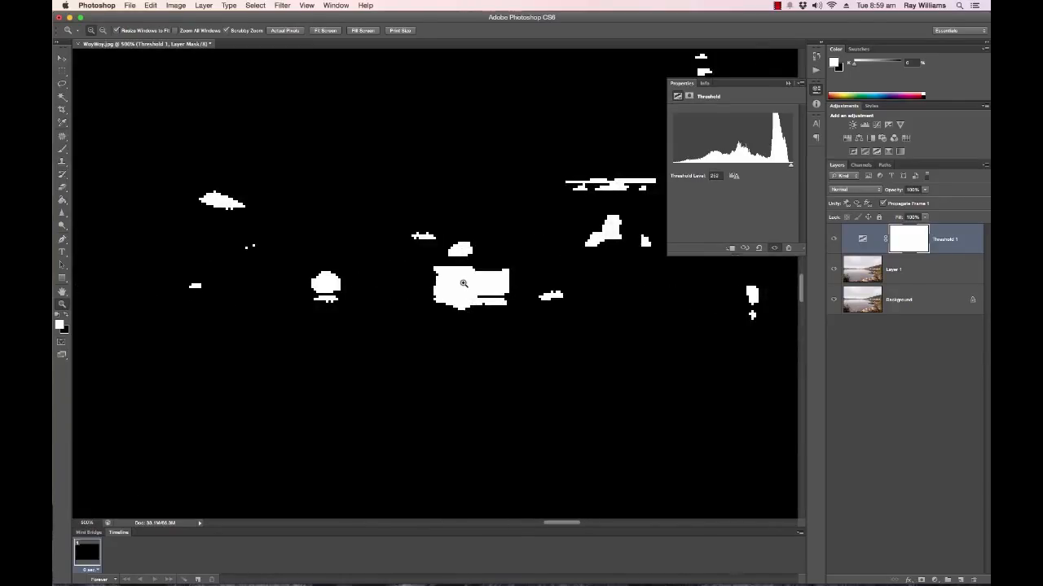
pyautogui.click(62, 123)
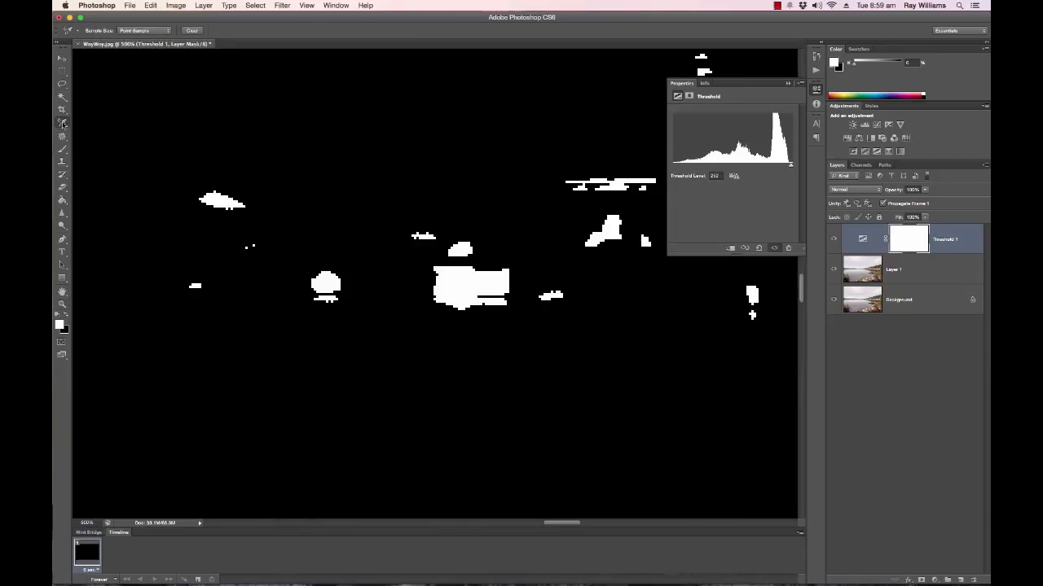
pyautogui.rightClick(62, 124)
pyautogui.click(94, 129)
pyautogui.click(458, 287)
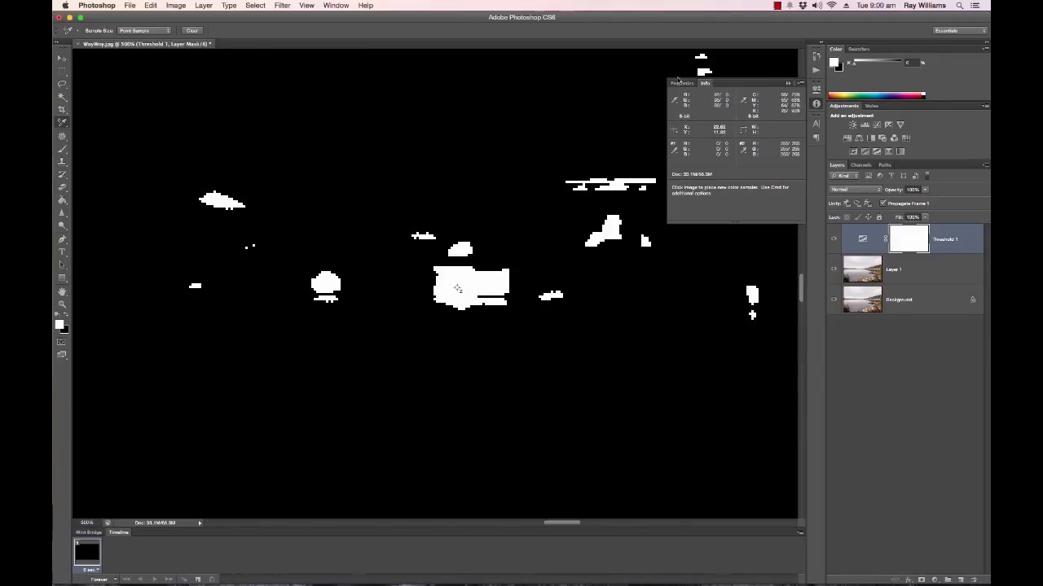
# Step: Fit the whole photo in view, hide the Threshold 1 layer and collapse the sampler read-outs
pyautogui.doubleClick(62, 292)
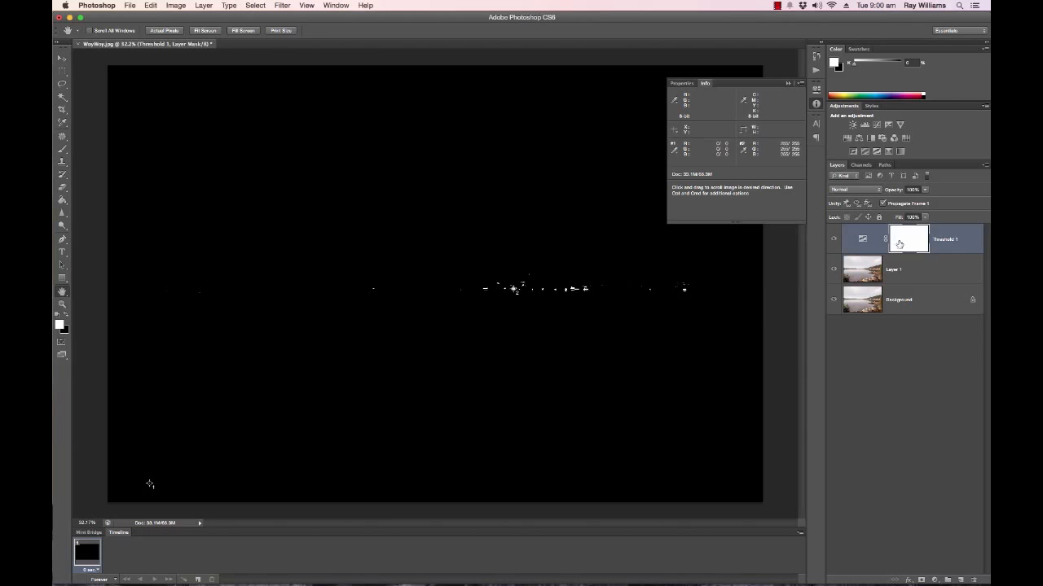
pyautogui.click(833, 241)
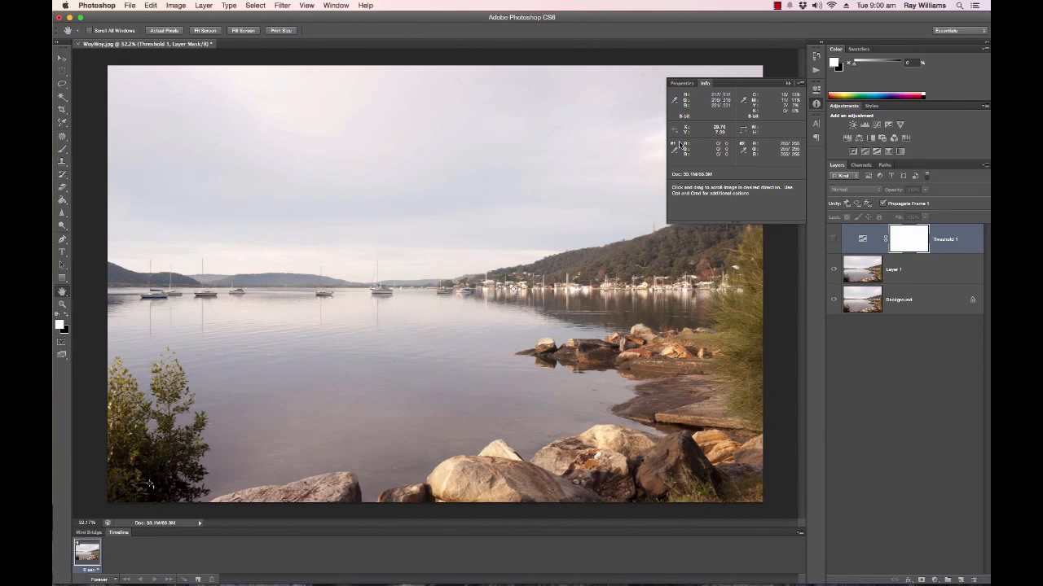
pyautogui.click(816, 105)
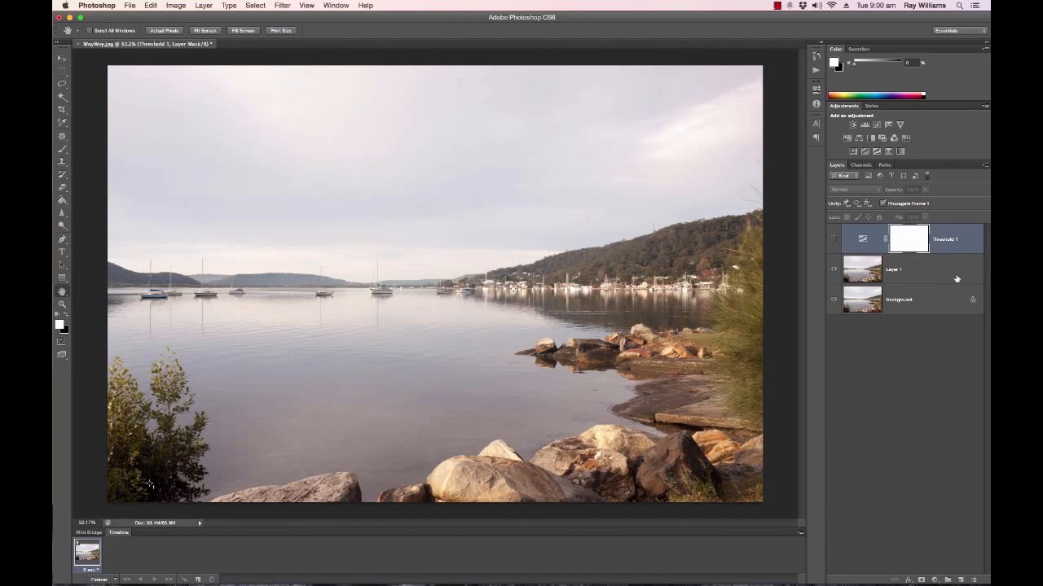
# Step: Add a Levels adjustment layer directly above Layer 1
pyautogui.click(931, 270)
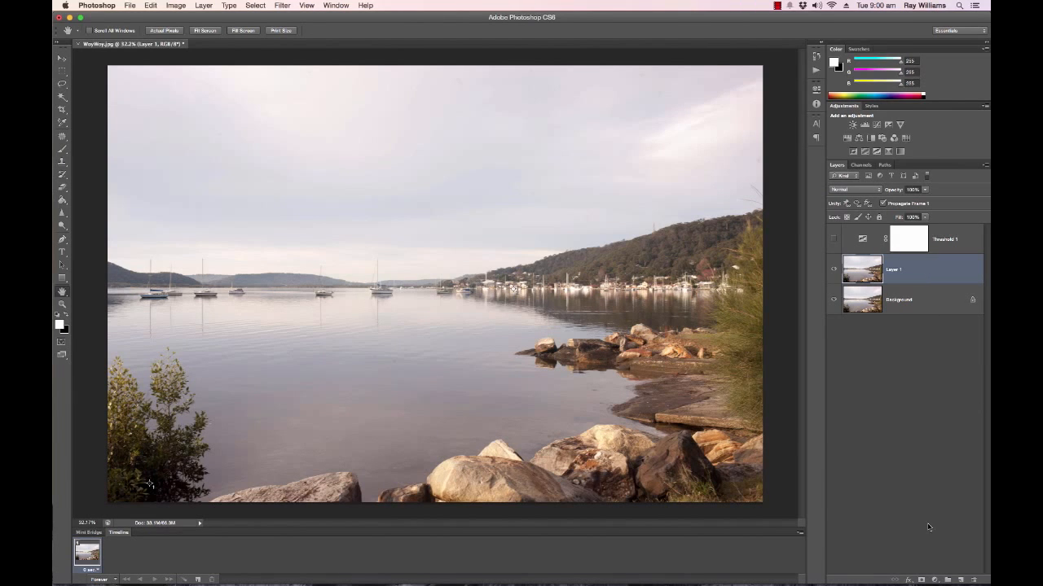
pyautogui.click(935, 581)
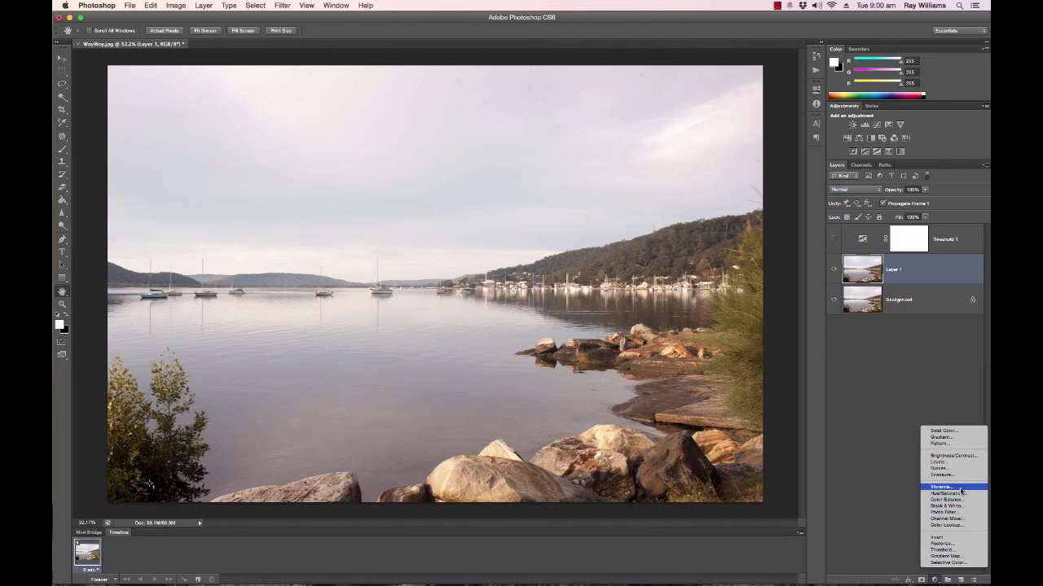
pyautogui.click(963, 462)
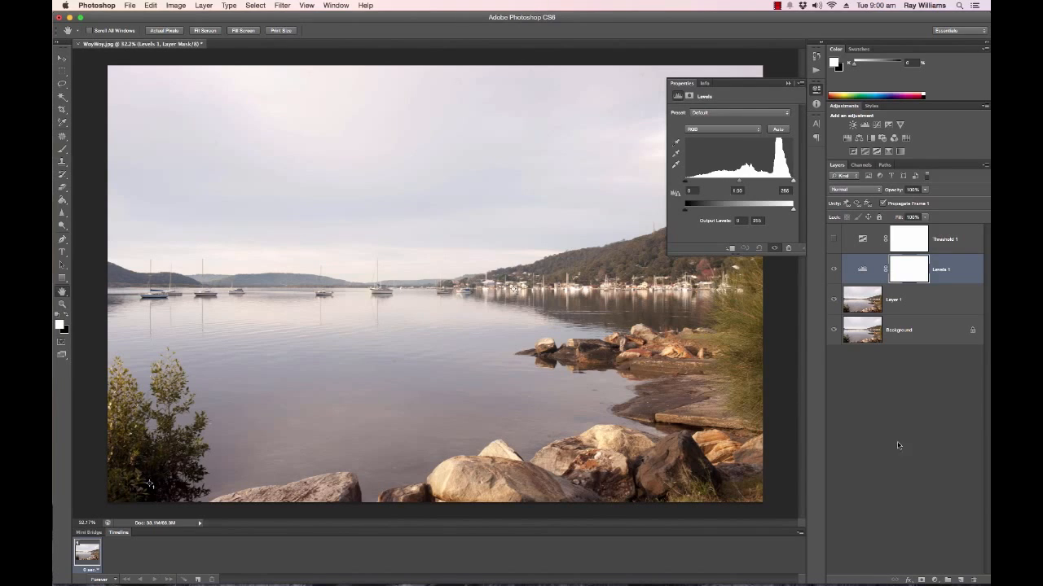
# Step: Set the Levels black point by sampling the image at the first sampler mark in the lower-left bush
pyautogui.click(677, 148)
pyautogui.click(676, 148)
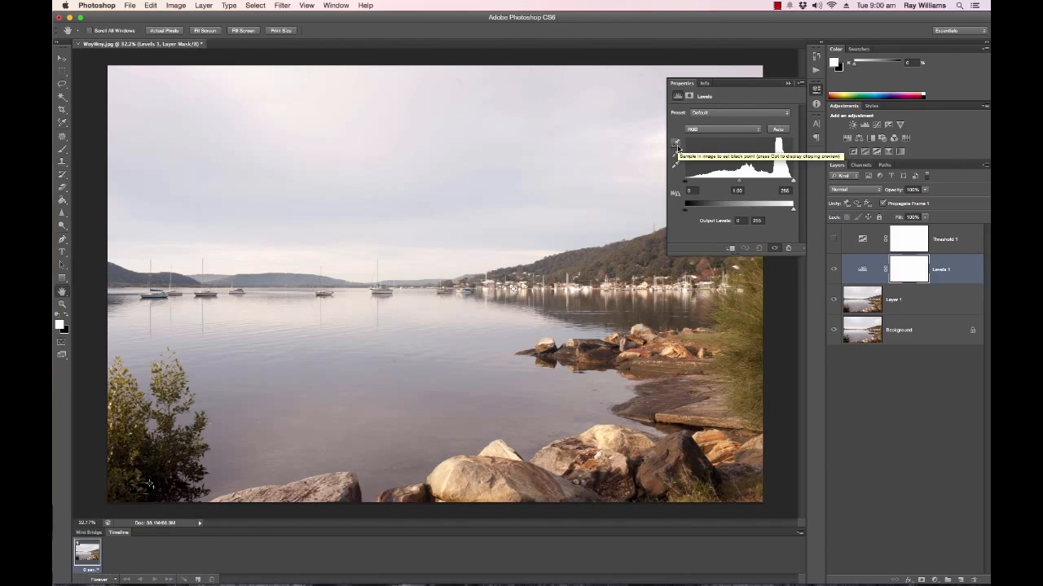
pyautogui.click(676, 146)
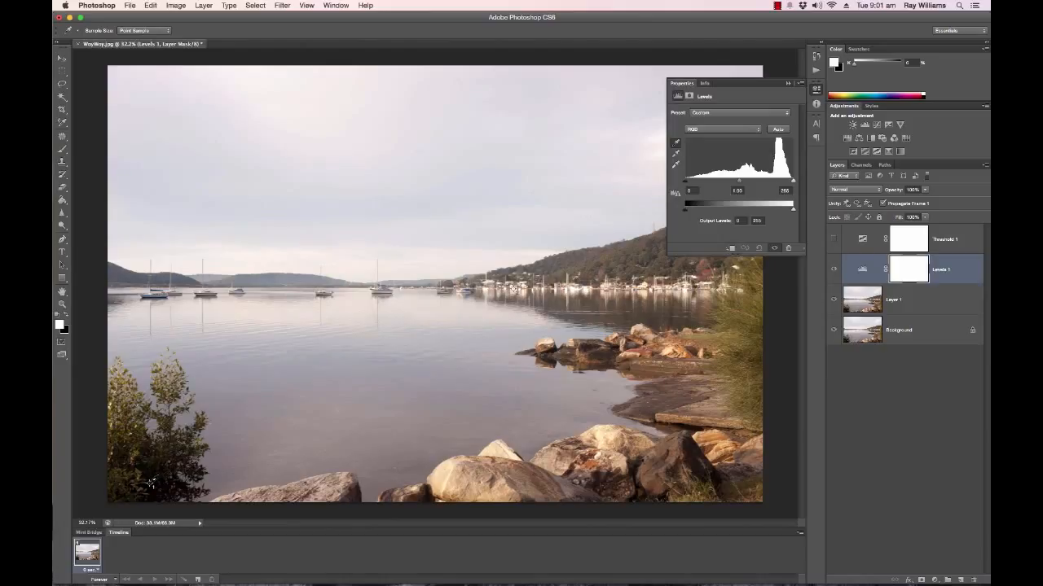
# Step: Set the Levels white point by sampling the image at the second sampler mark on the waterfront, then collapse the adjustment settings
pyautogui.click(676, 167)
pyautogui.press('h')
pyautogui.click(676, 167)
pyautogui.click(513, 288)
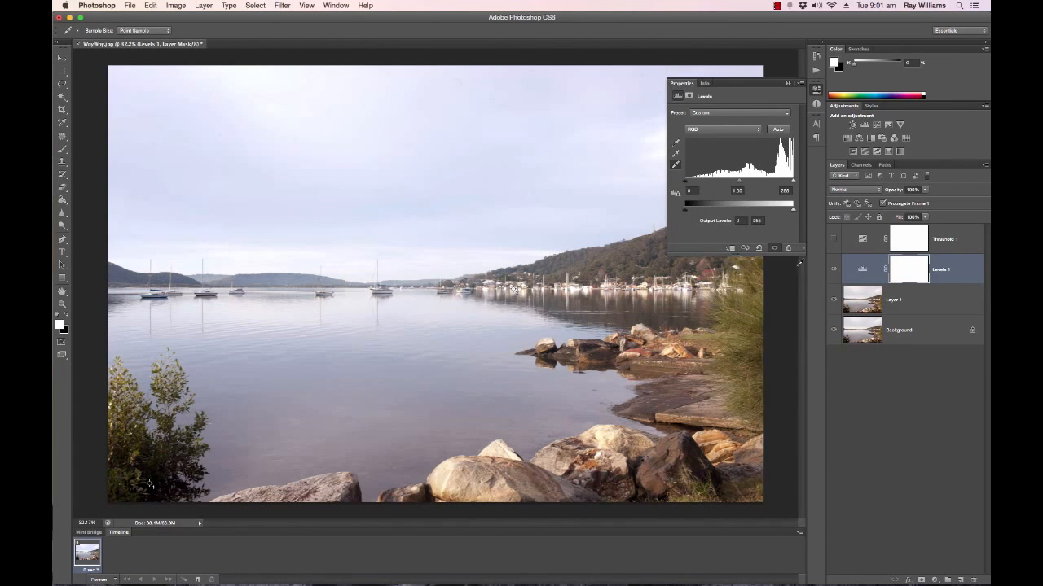
pyautogui.click(815, 89)
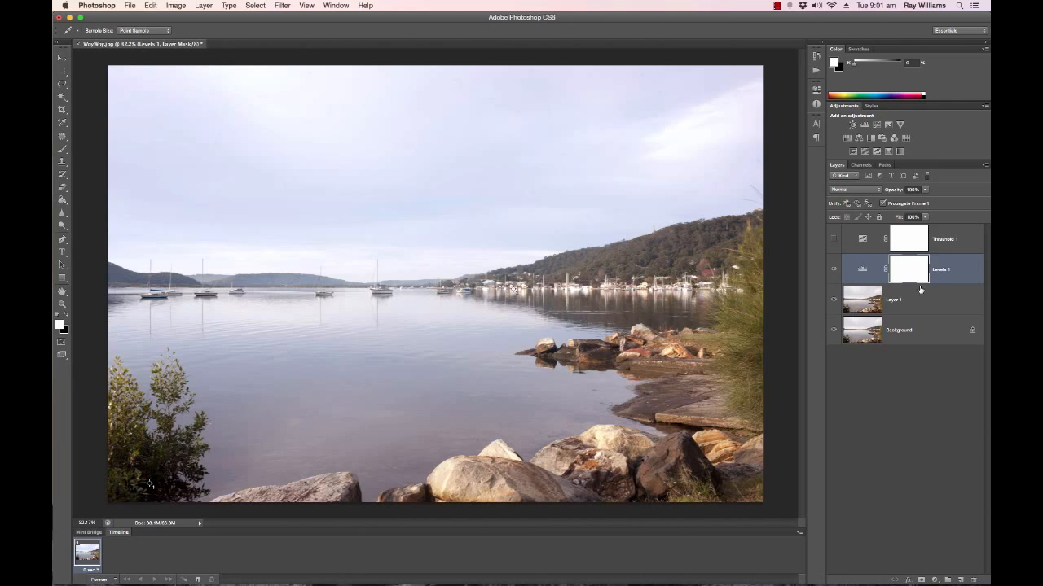
# Step: Delete the Threshold 1 layer
pyautogui.press('h')
pyautogui.click(947, 242)
pyautogui.rightClick(946, 242)
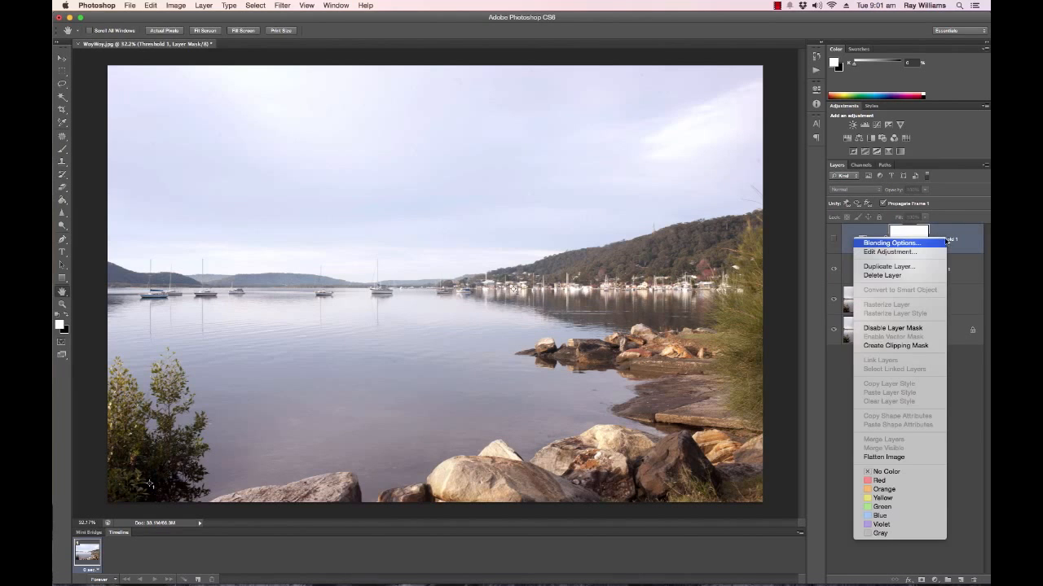
pyautogui.click(907, 277)
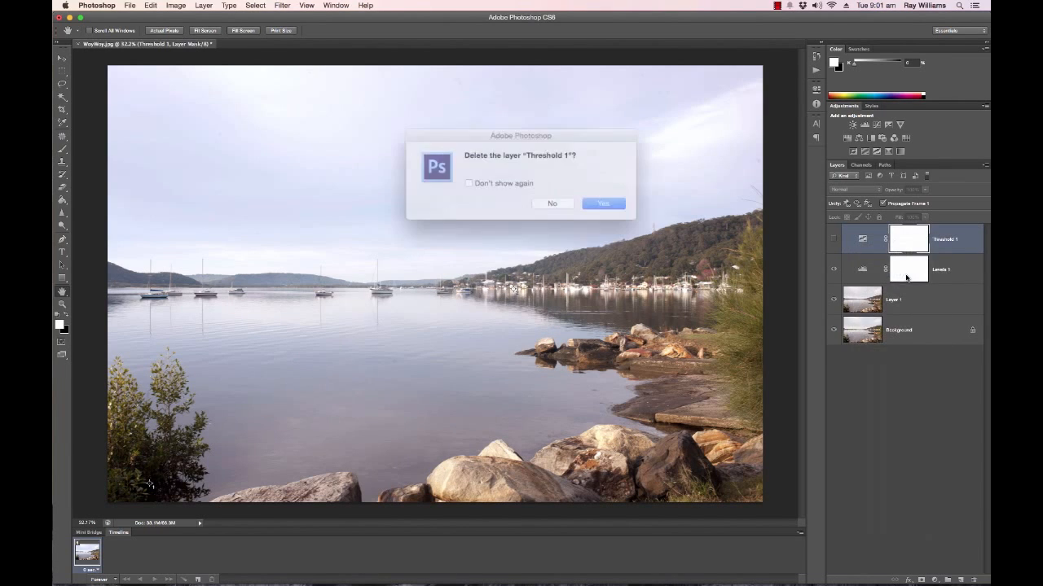
pyautogui.click(595, 202)
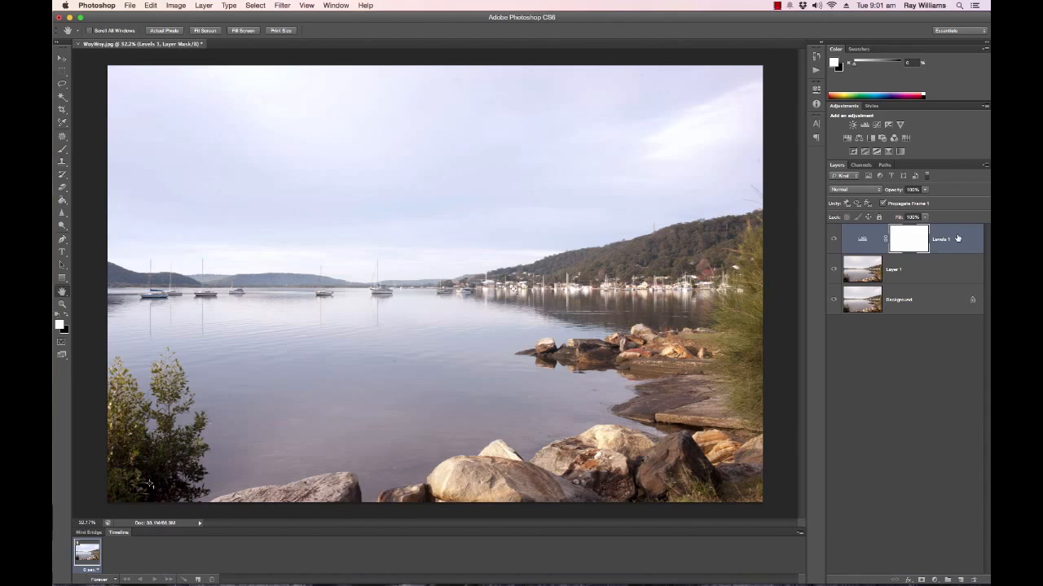
# Step: Merge the Levels 1 adjustment with Layer 1 into a single layer above the Background
pyautogui.click(951, 265)
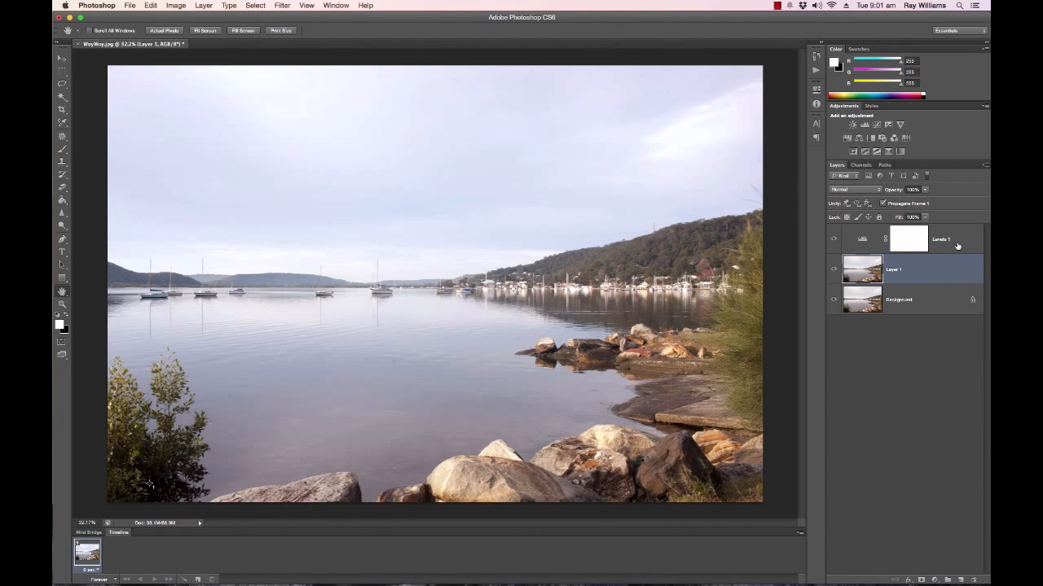
pyautogui.click(957, 246)
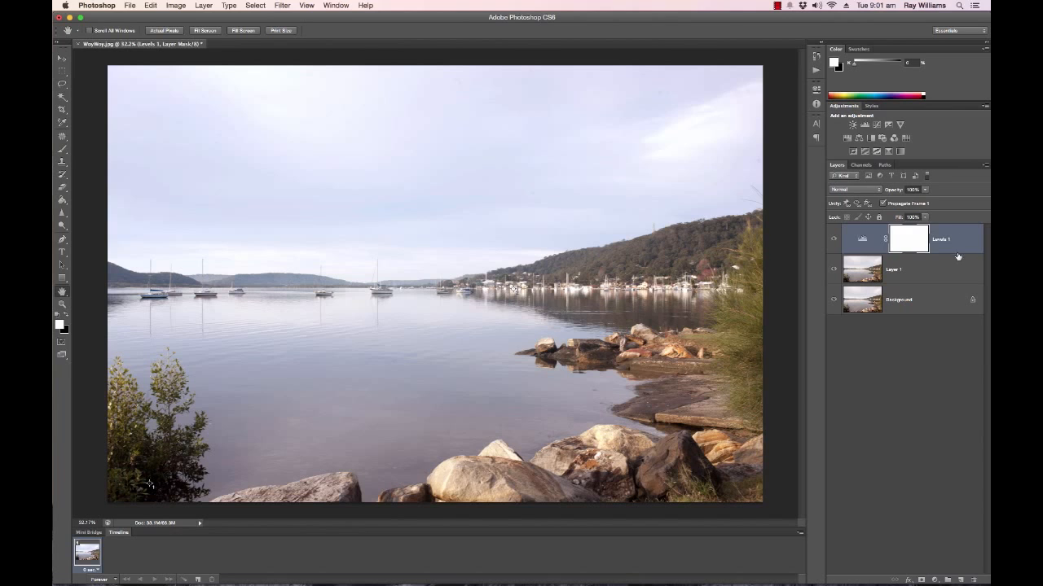
pyautogui.keyDown('shift'); pyautogui.click(954, 273); pyautogui.keyUp('shift')
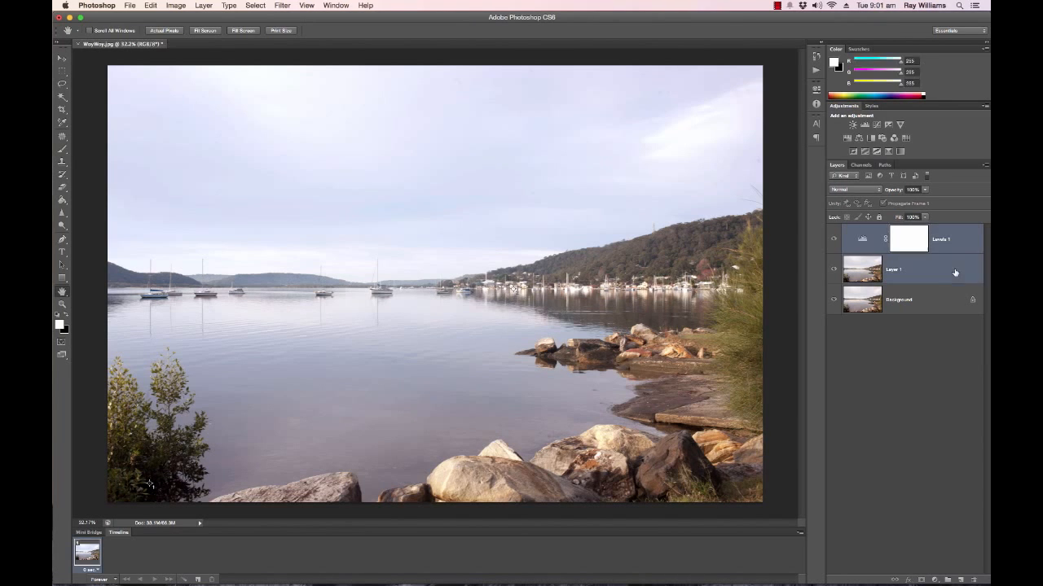
pyautogui.press('super+e')
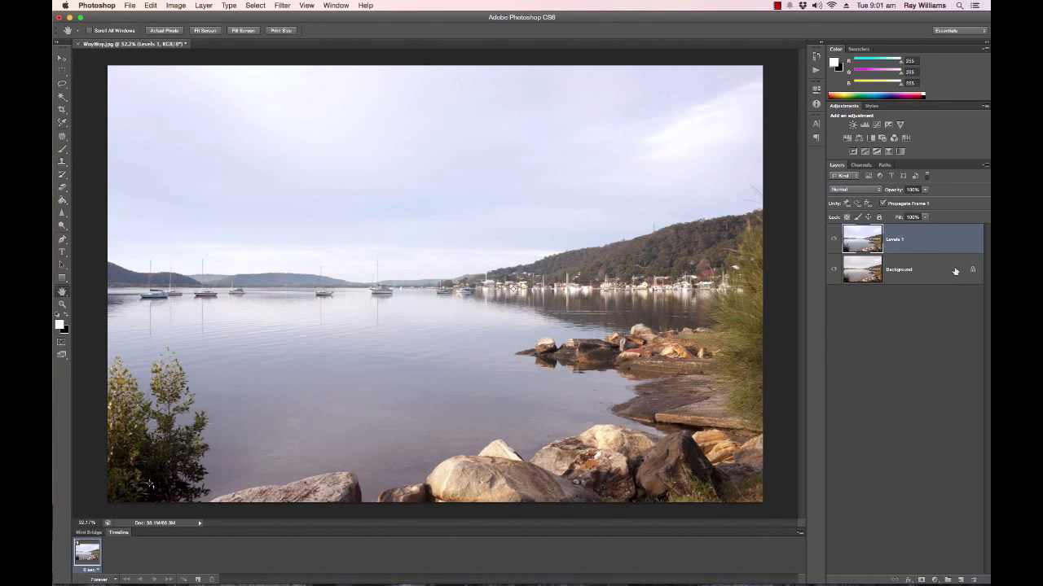
# Step: Compare the corrected photo with the original by toggling the merged Levels 1 layer's visibility
pyautogui.click(833, 241)
pyautogui.click(833, 241)
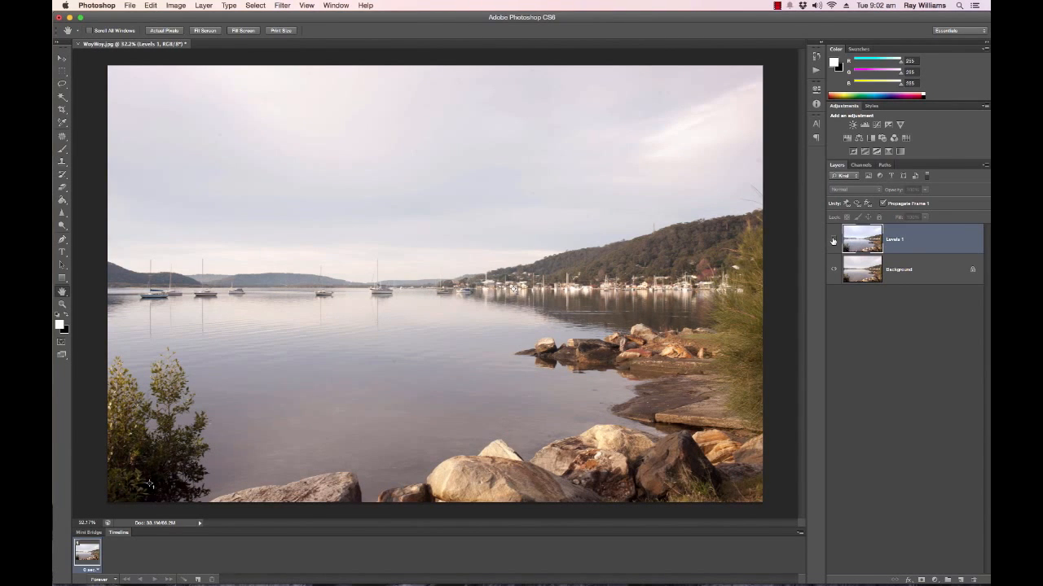
pyautogui.click(832, 241)
pyautogui.click(832, 241)
pyautogui.click(833, 241)
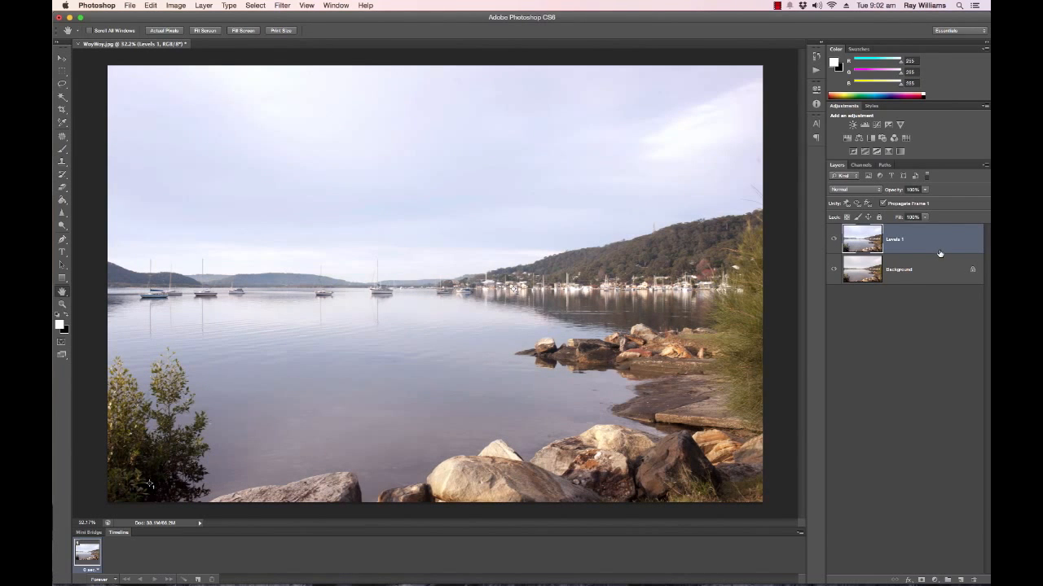